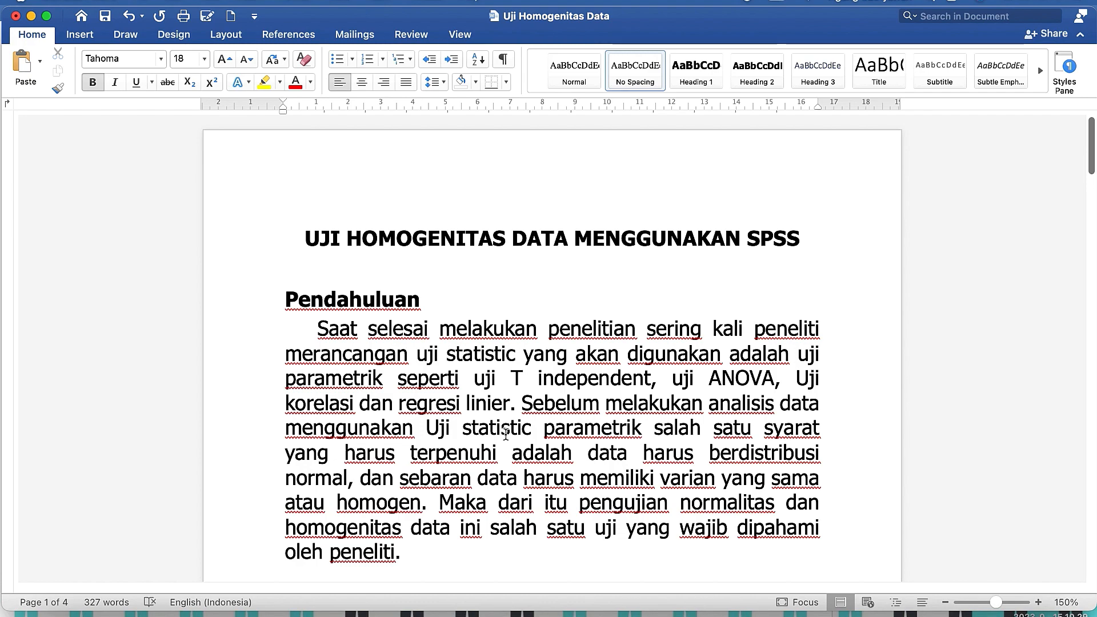
Step: Read through the homogeneity test document, including the decision criteria, up to the example about tomato and cucumber juice for hypertension
scroll(505, 434, down, 10)
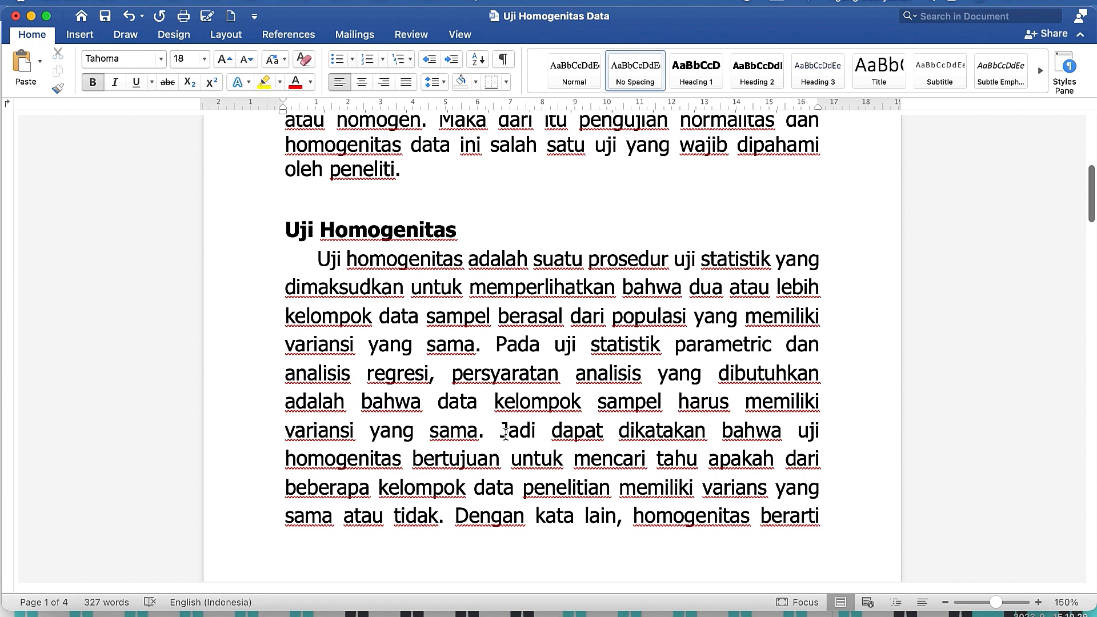
scroll(506, 435, down, 5)
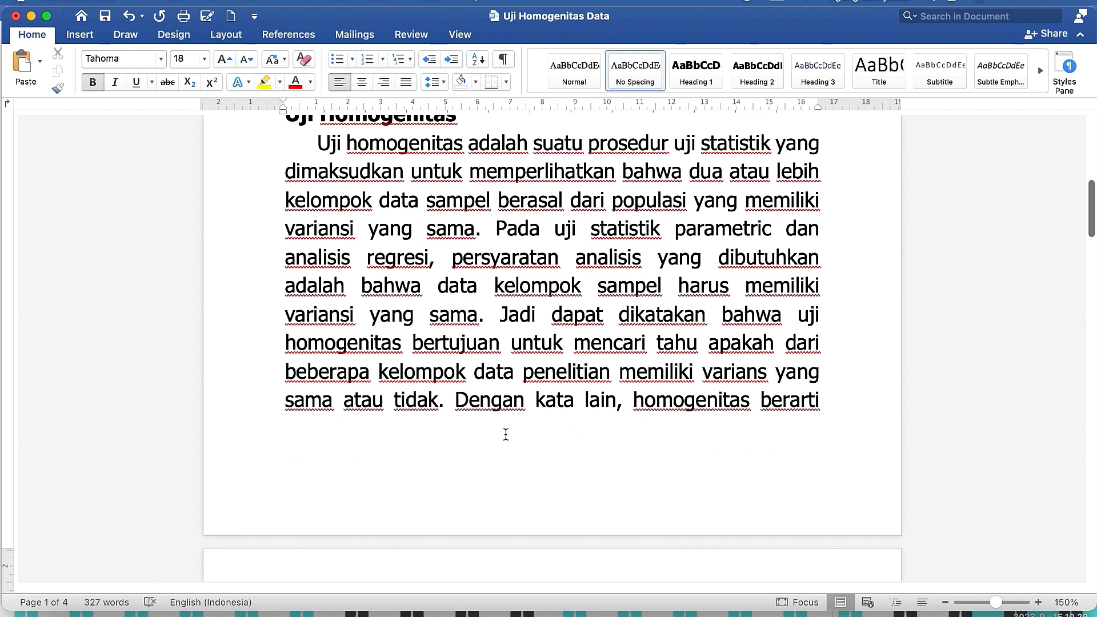
scroll(506, 434, down, 3)
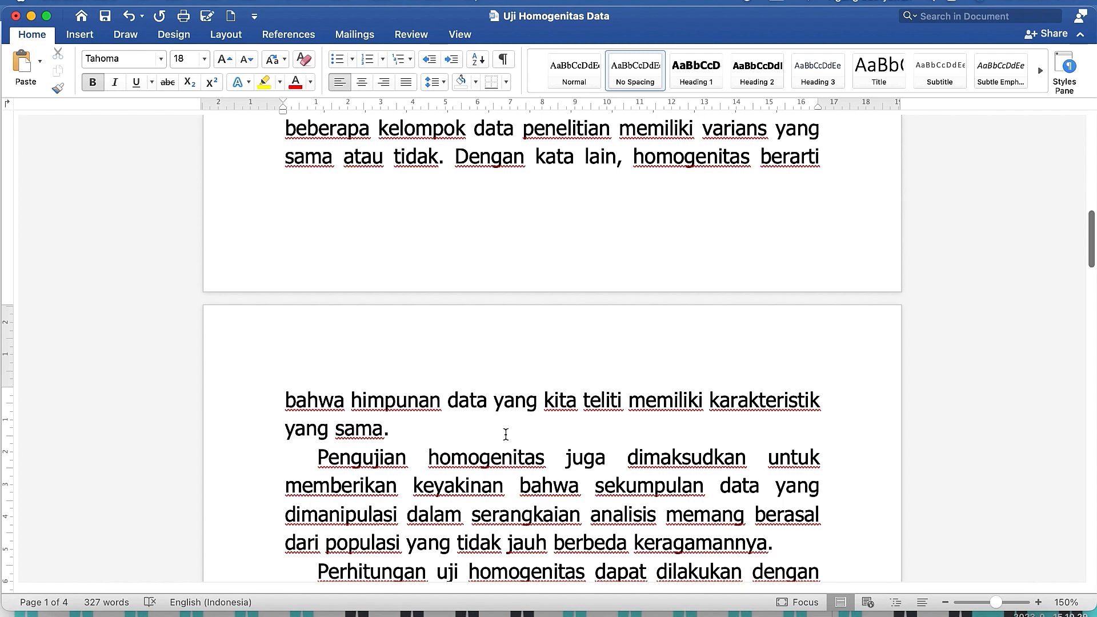
scroll(506, 435, down, 5)
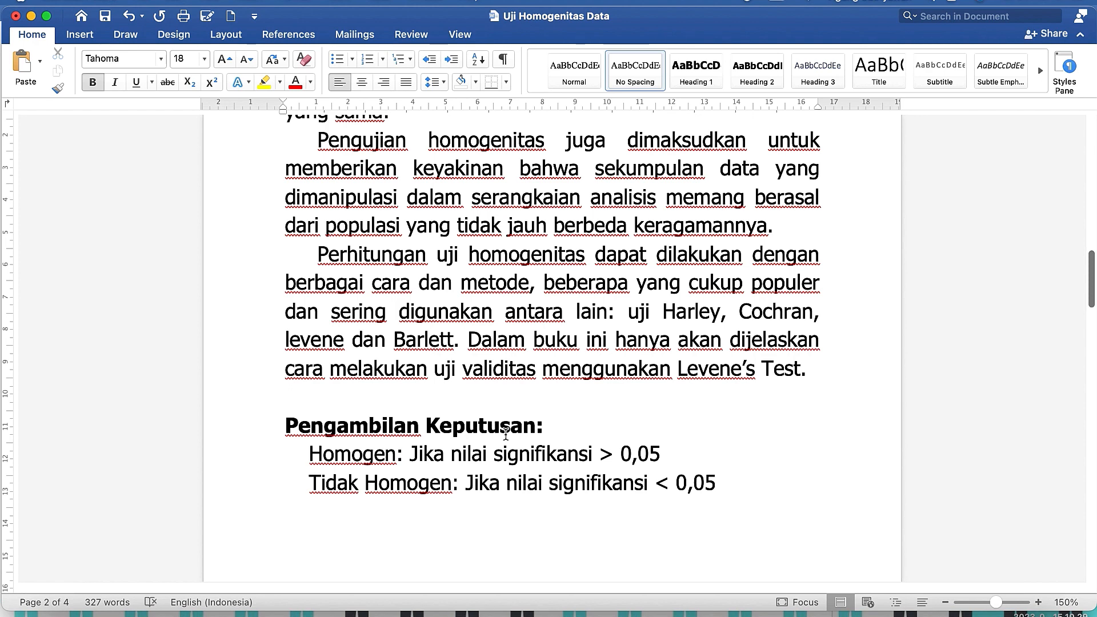
scroll(506, 434, down, 5)
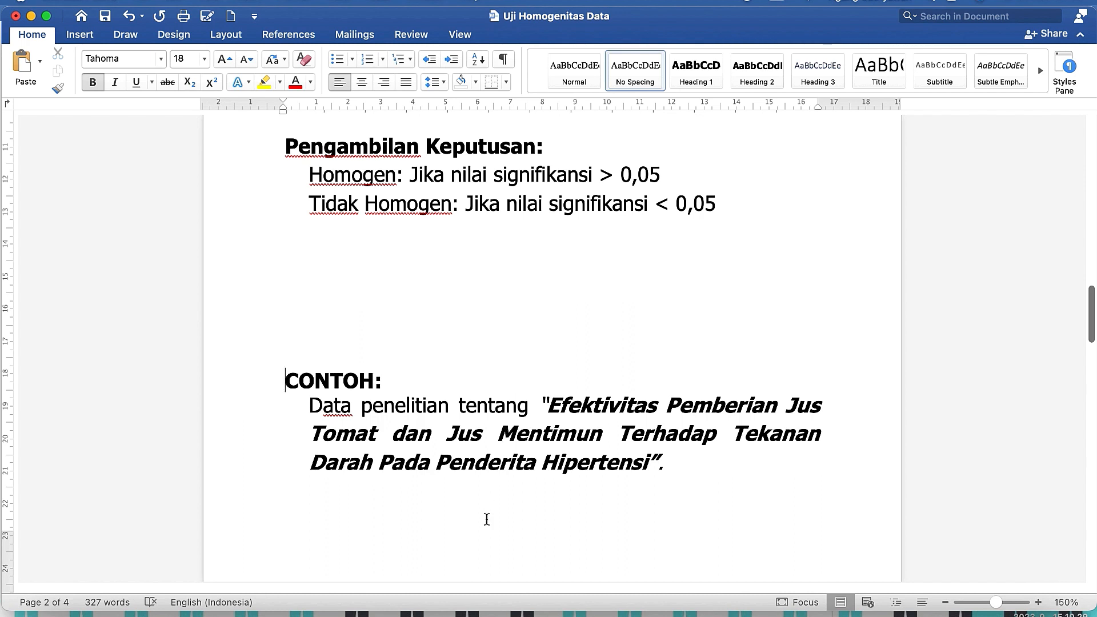
Step: Look over the T independen sheet of the DATA HIPERTENSI workbook in Excel, and switch to the empty SPSS data editor
click(656, 603)
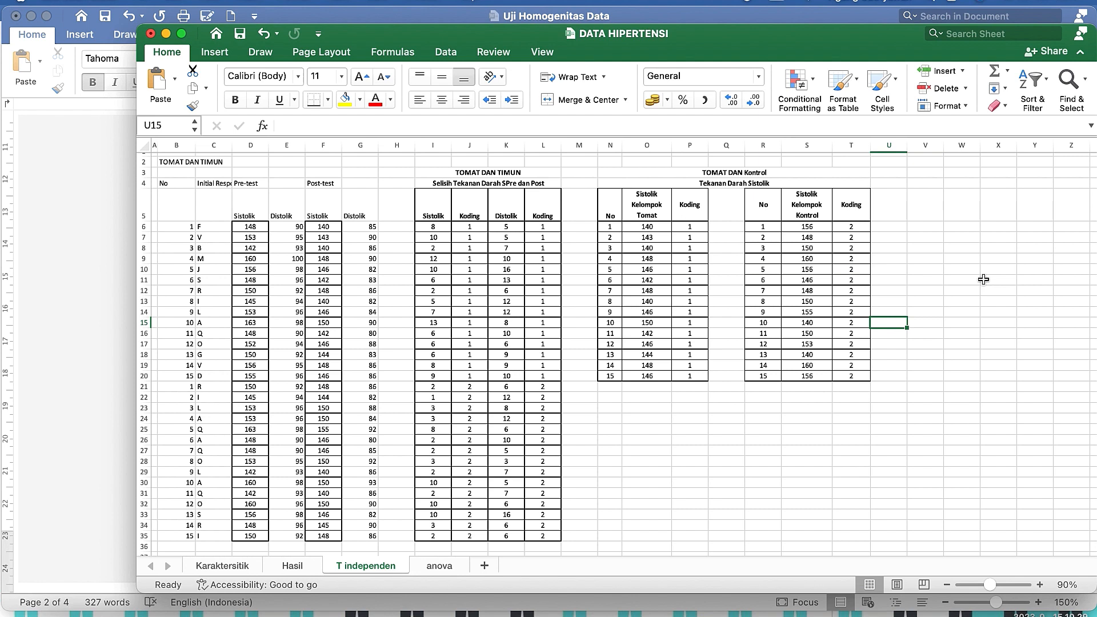
click(890, 269)
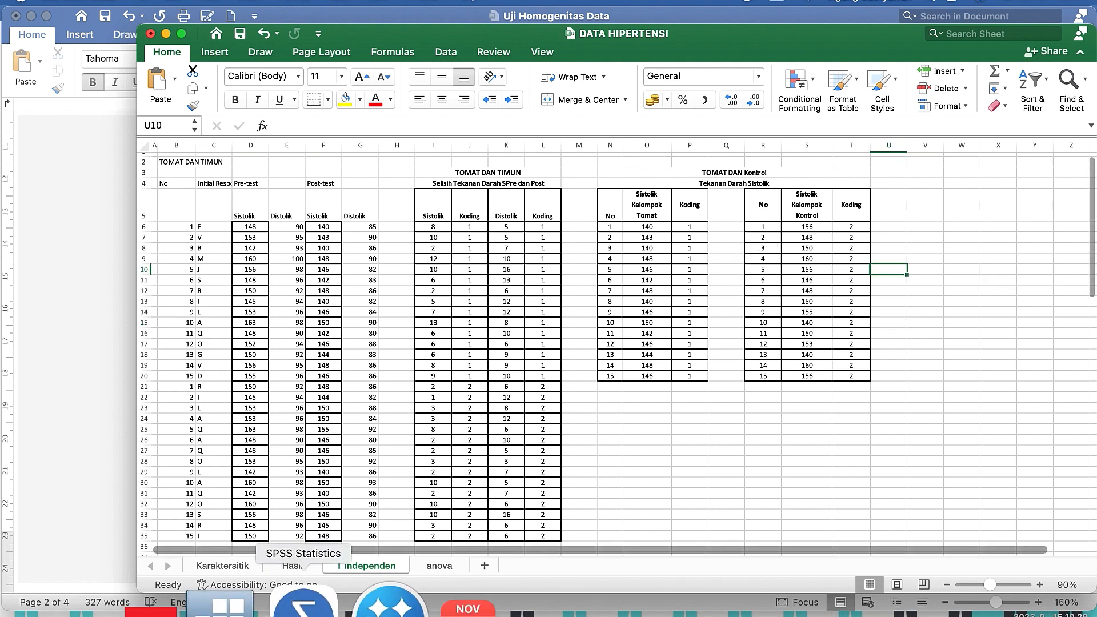
click(305, 609)
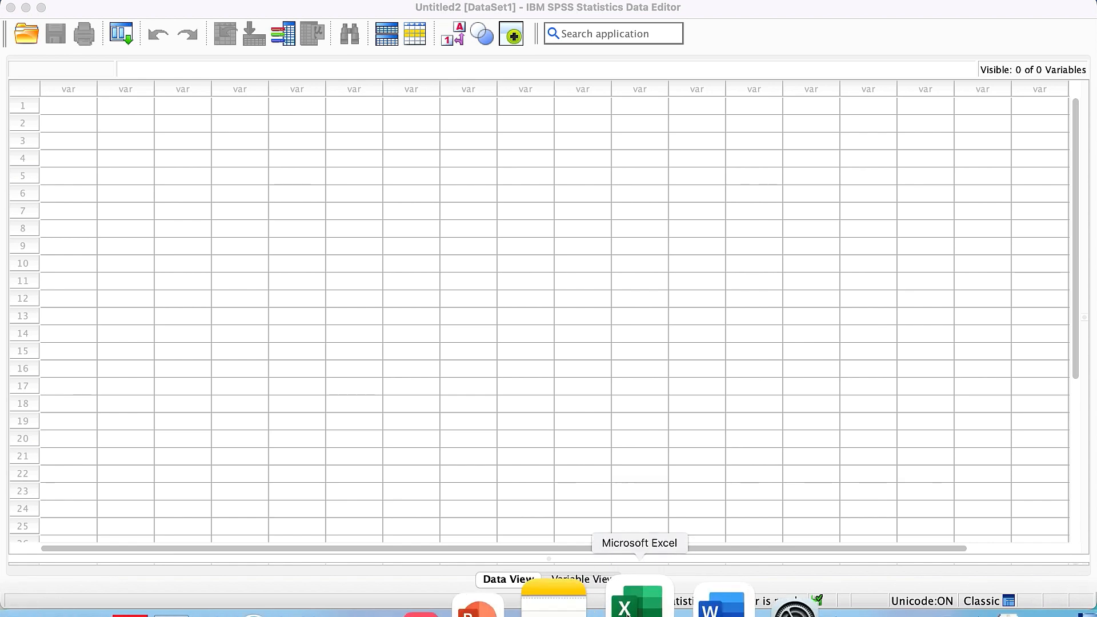
Step: Copy the Tomat group's systolic and Koding values (O6:P20) from the Excel sheet and paste them into SPSS from row 1
click(635, 603)
click(925, 257)
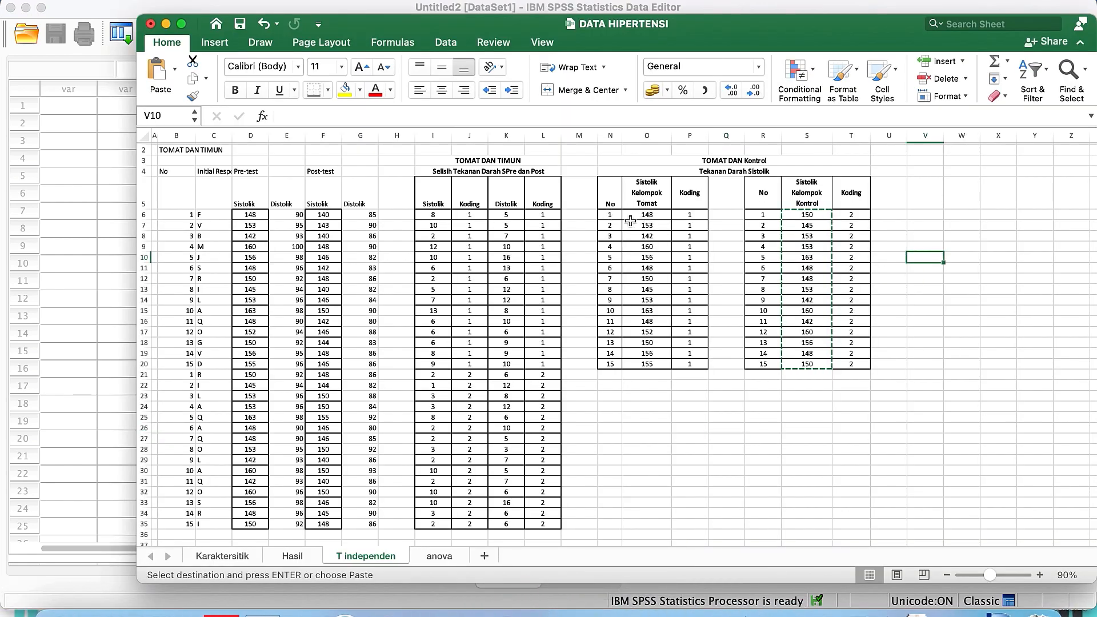
drag(646, 215, 686, 366)
key(cmd+c)
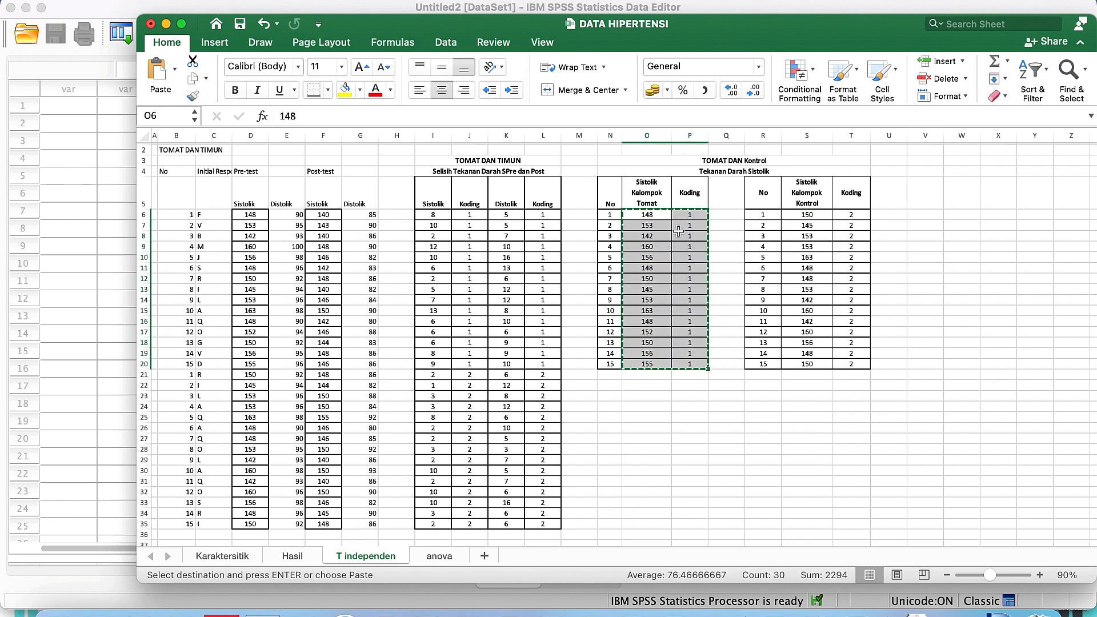
click(83, 113)
click(84, 112)
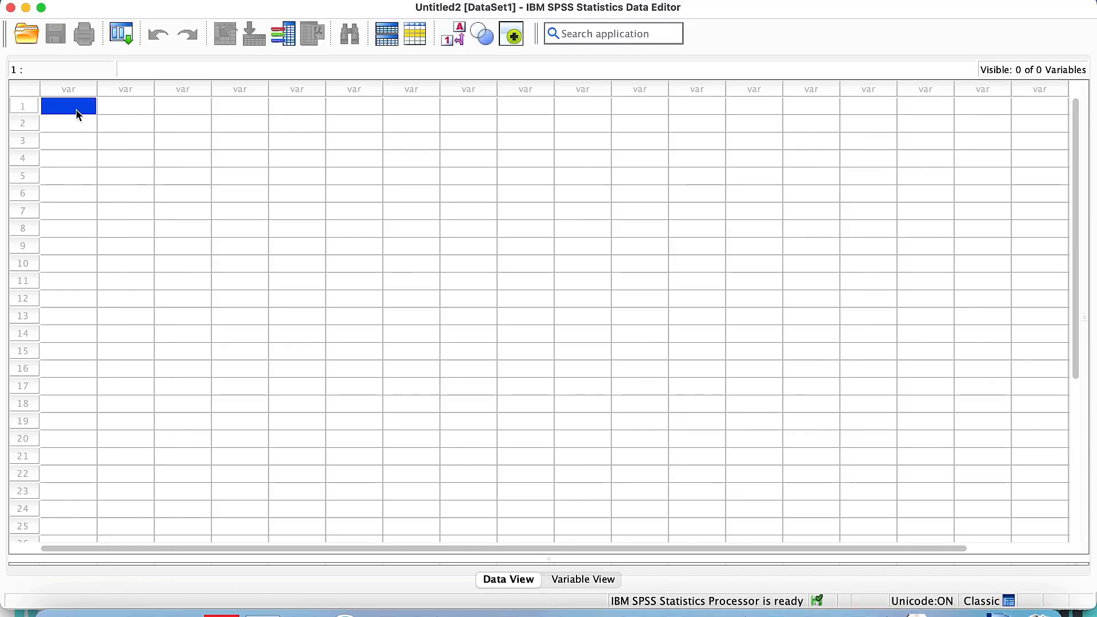
right_click(83, 113)
click(106, 179)
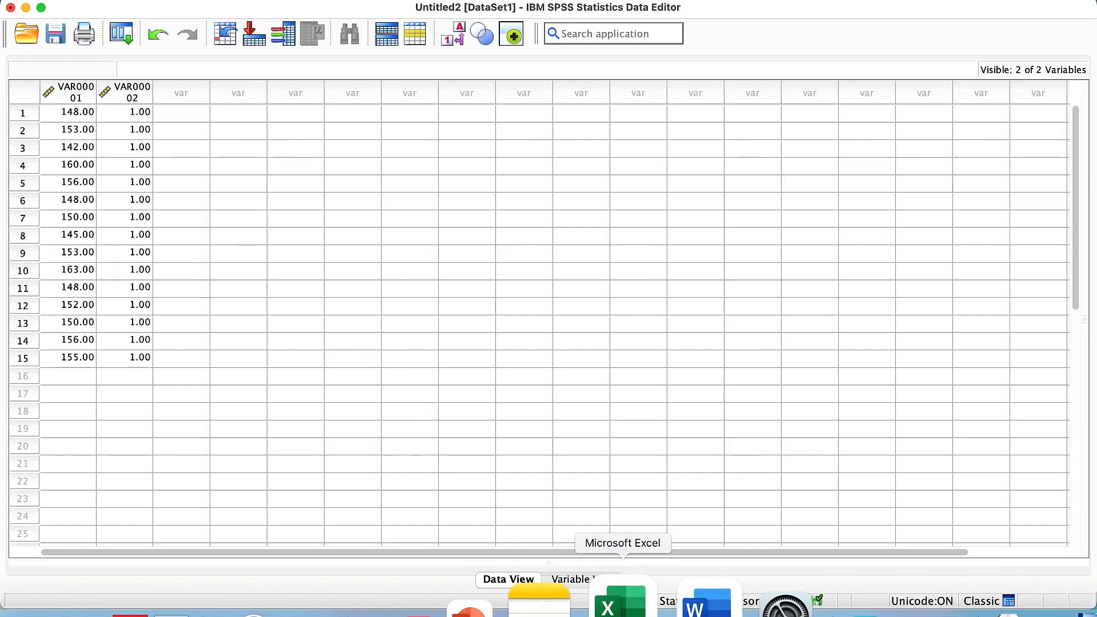
Step: Copy the Kontrol group's systolic and Koding values (S6:T20) from Excel and paste them into SPSS below the Tomat data from row 16
click(622, 600)
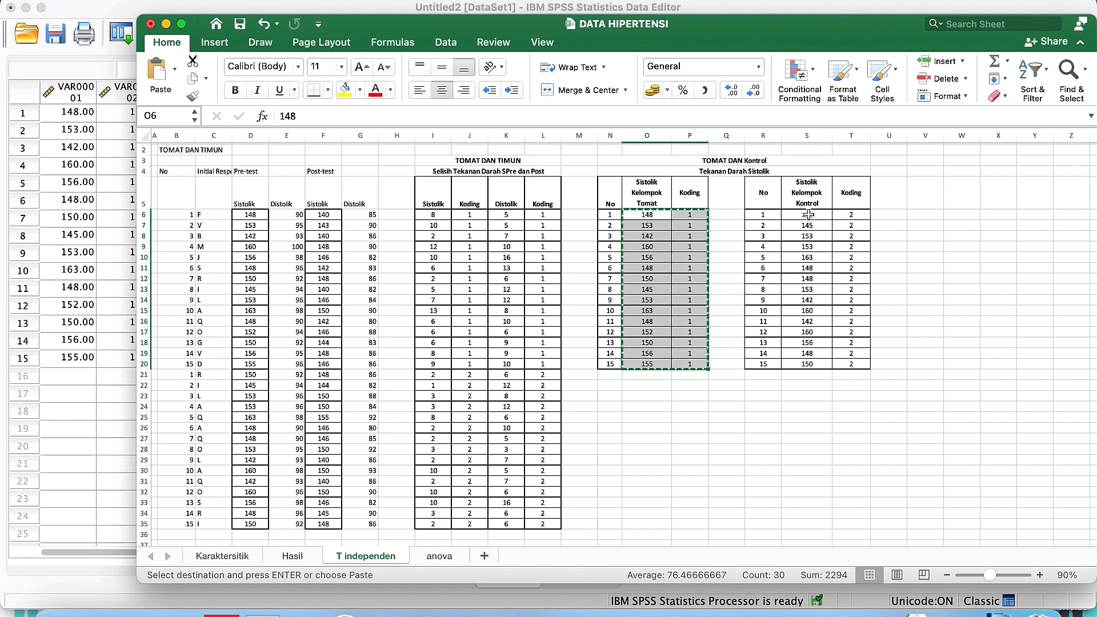
drag(806, 215, 847, 366)
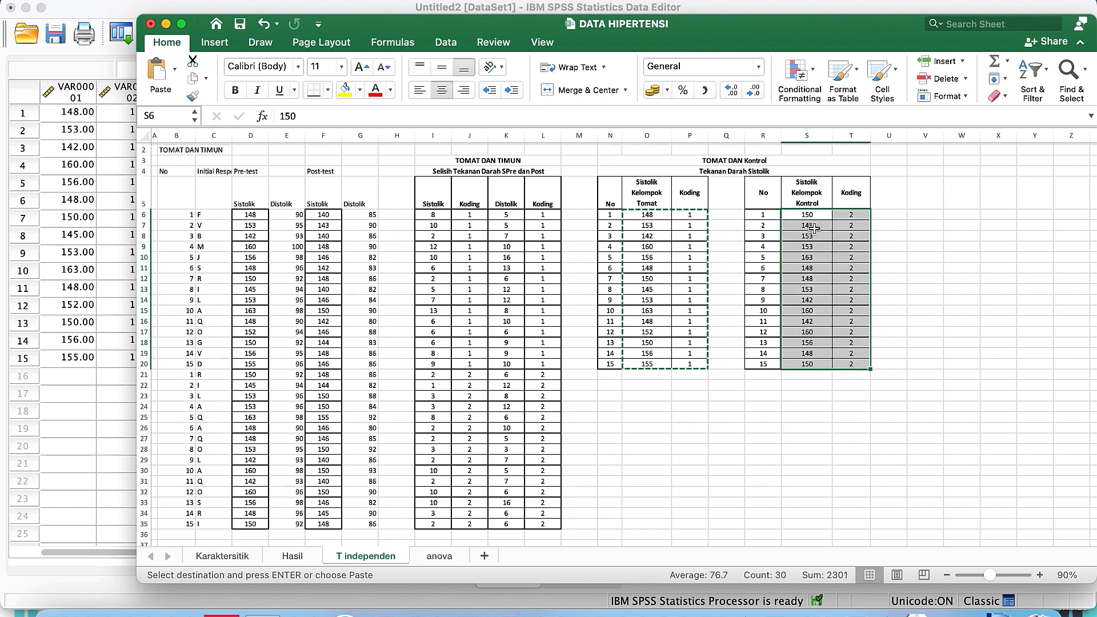
right_click(817, 226)
click(837, 184)
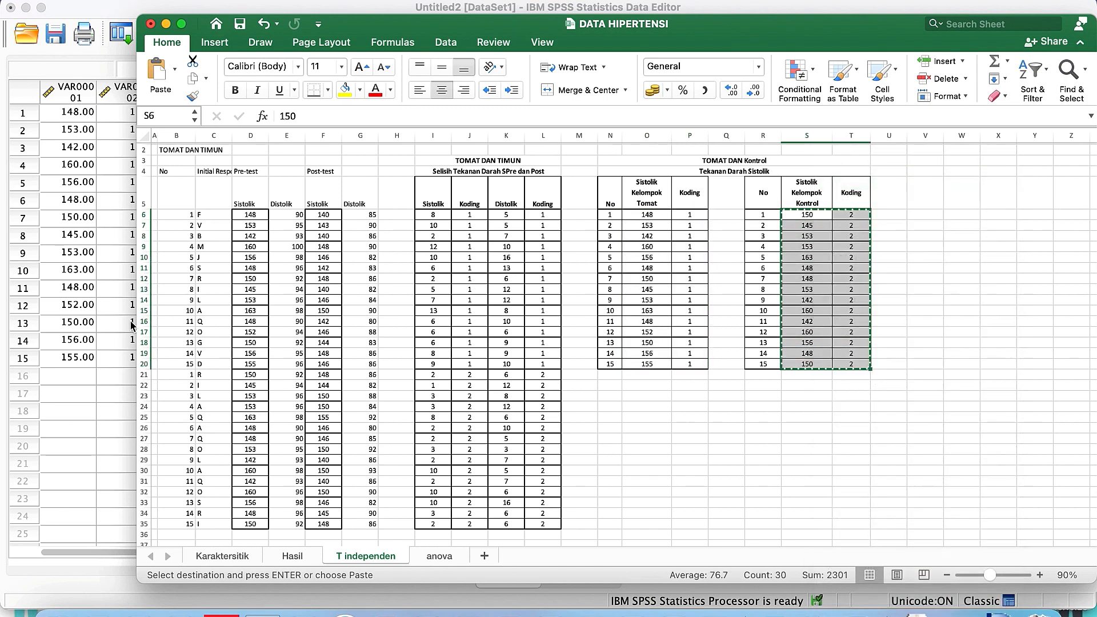
click(86, 377)
click(87, 379)
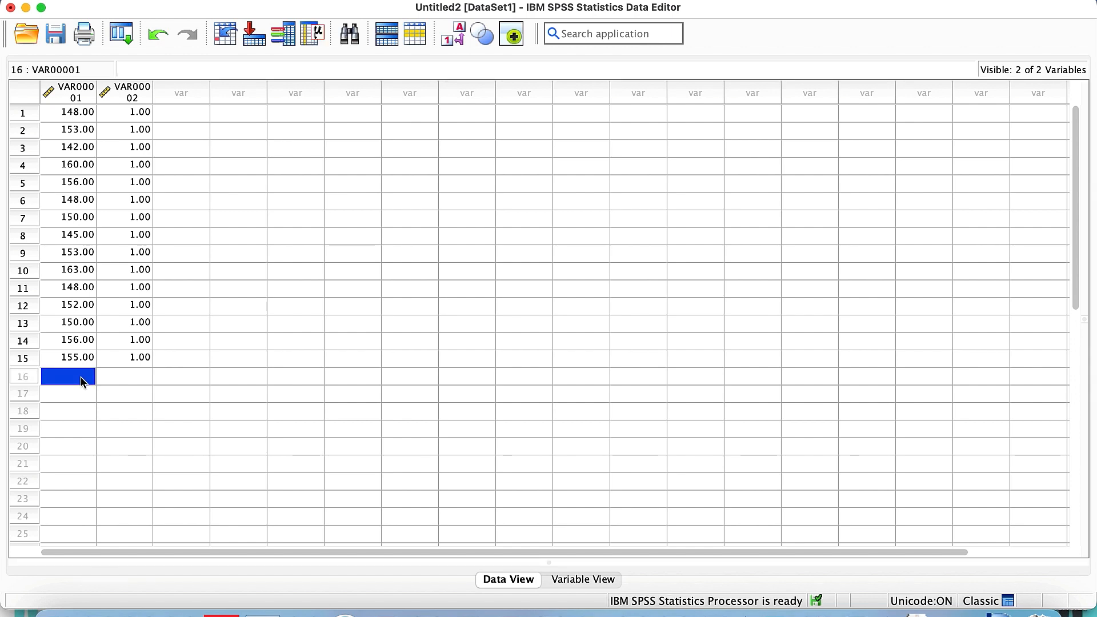
right_click(83, 382)
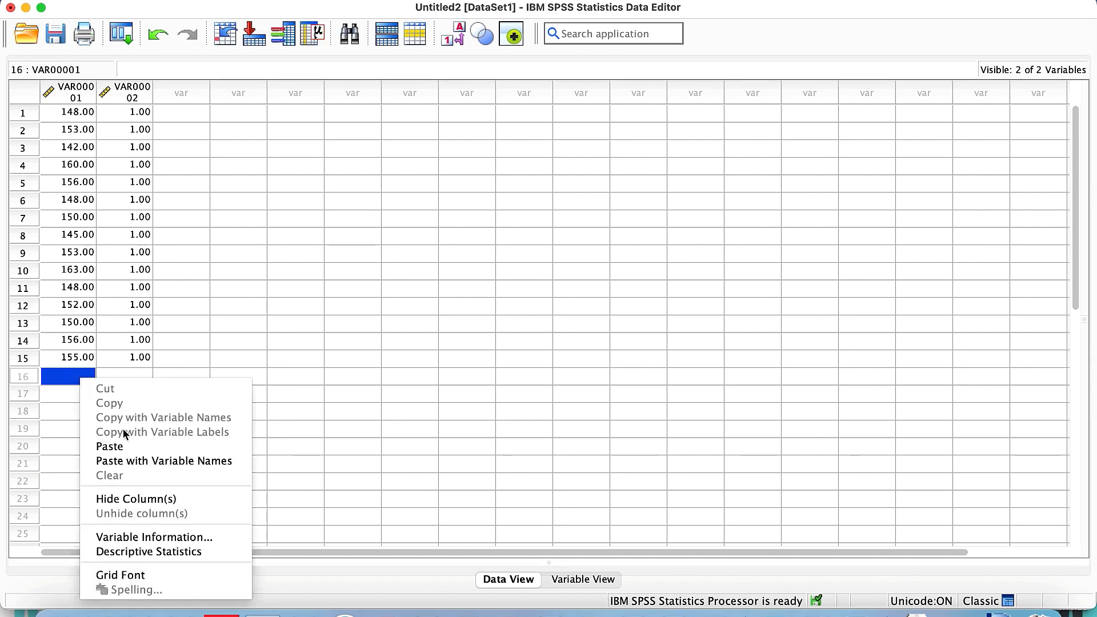
click(118, 446)
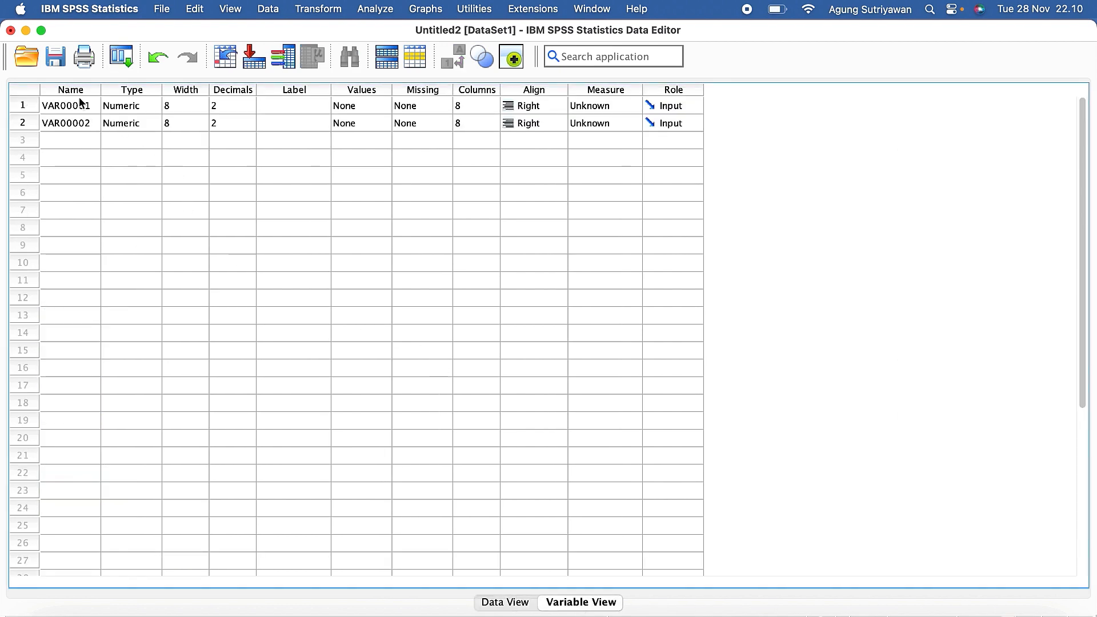
Step: Rename the first variable as sistolik and the second as kelompok in the variable definitions
click(84, 111)
drag(96, 106, 41, 105)
text(sistolik)
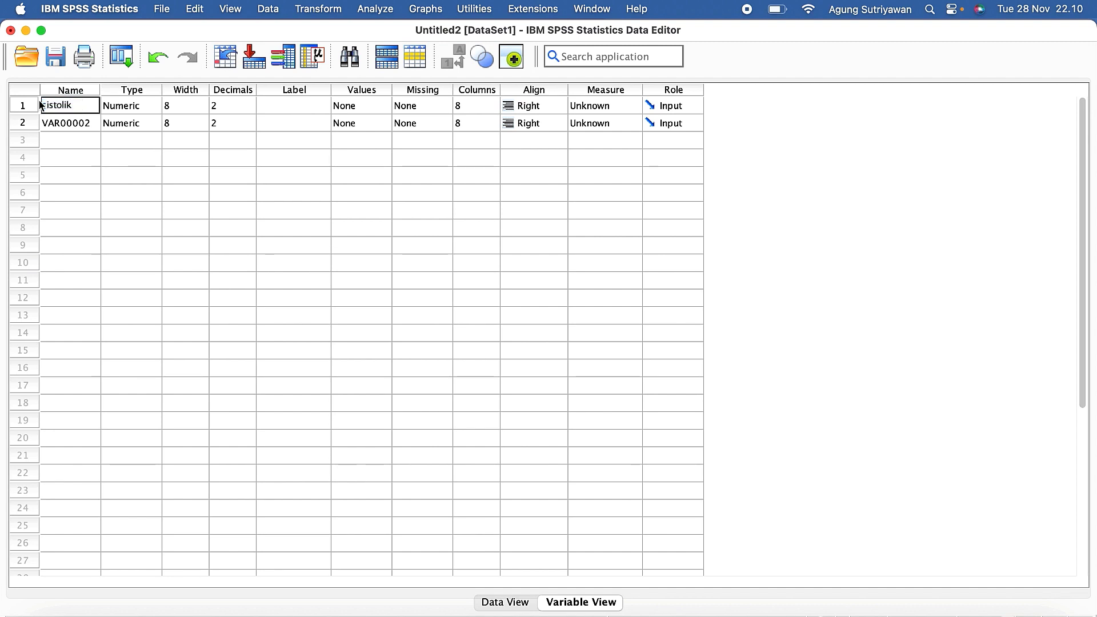
click(84, 123)
double_click(93, 121)
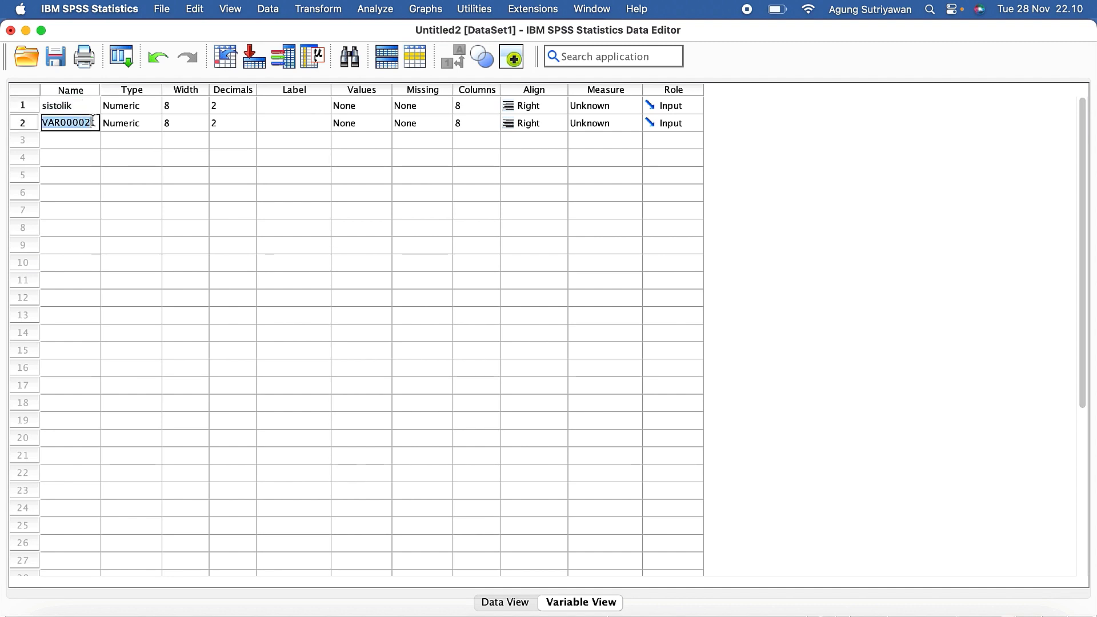
text(kelompok)
Step: Set the decimals of both the sistolik and kelompok variables to 0
click(249, 109)
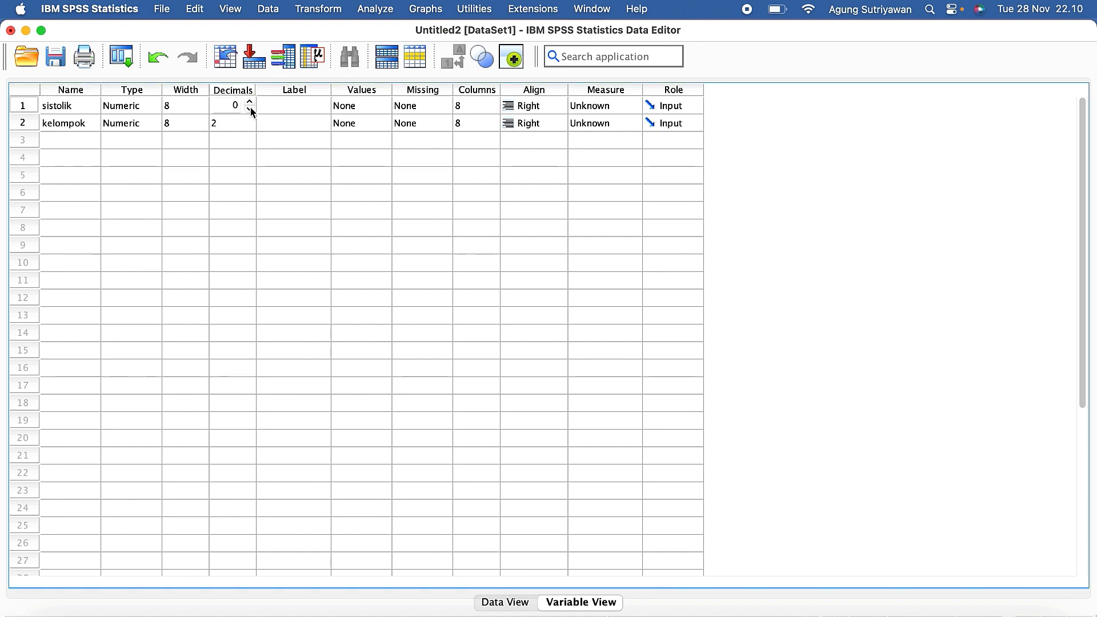
click(250, 128)
click(250, 128)
click(250, 128)
Step: Label the sistolik variable "TD sistolik" and the kelompok variable "Kelompok"
click(284, 107)
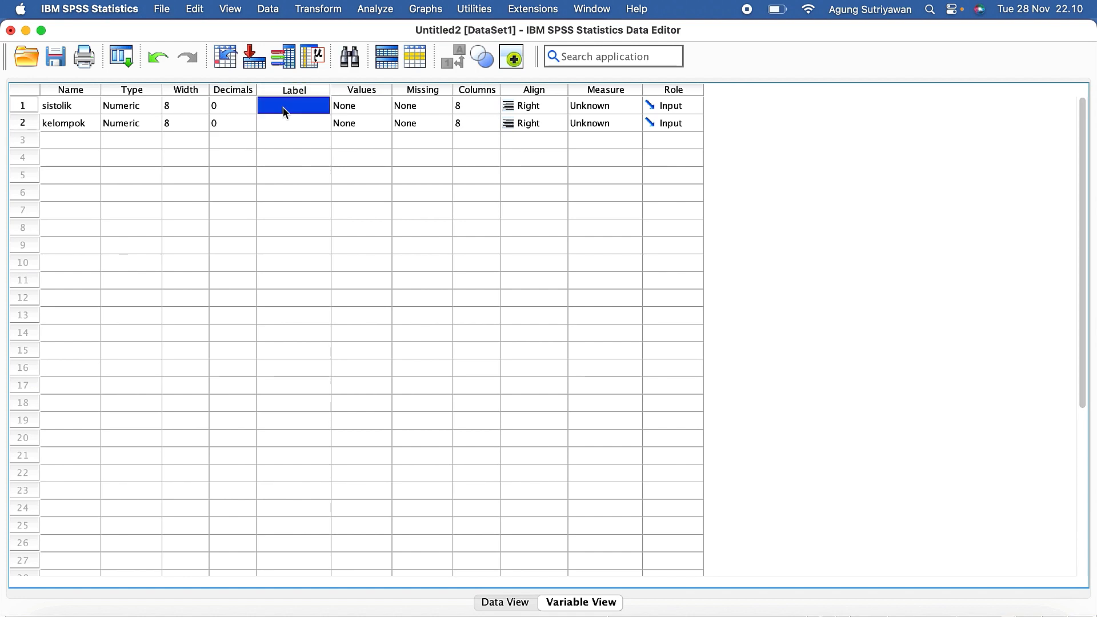
click(283, 108)
text(TD)
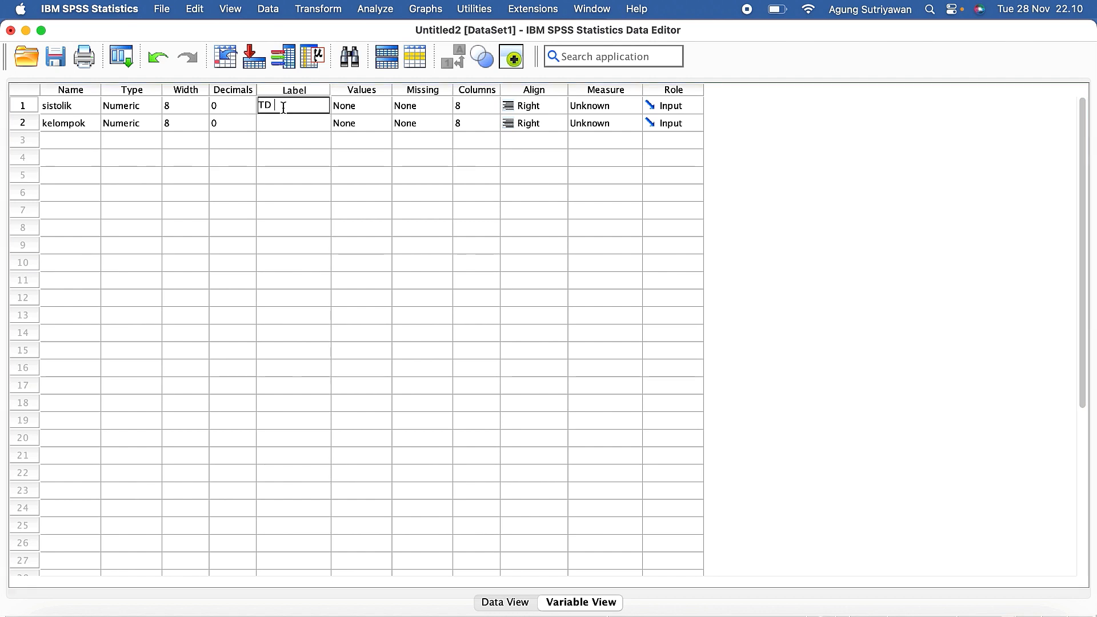
key(Caps_Lock)
text(sistolik)
click(288, 123)
text(Kel)
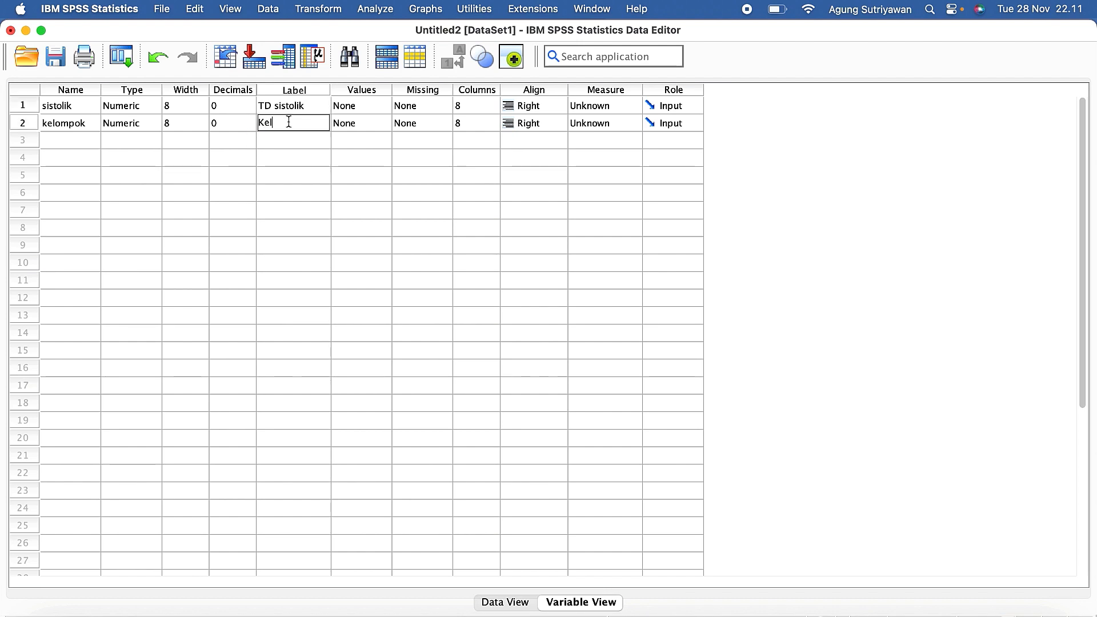
text(ompok)
click(307, 108)
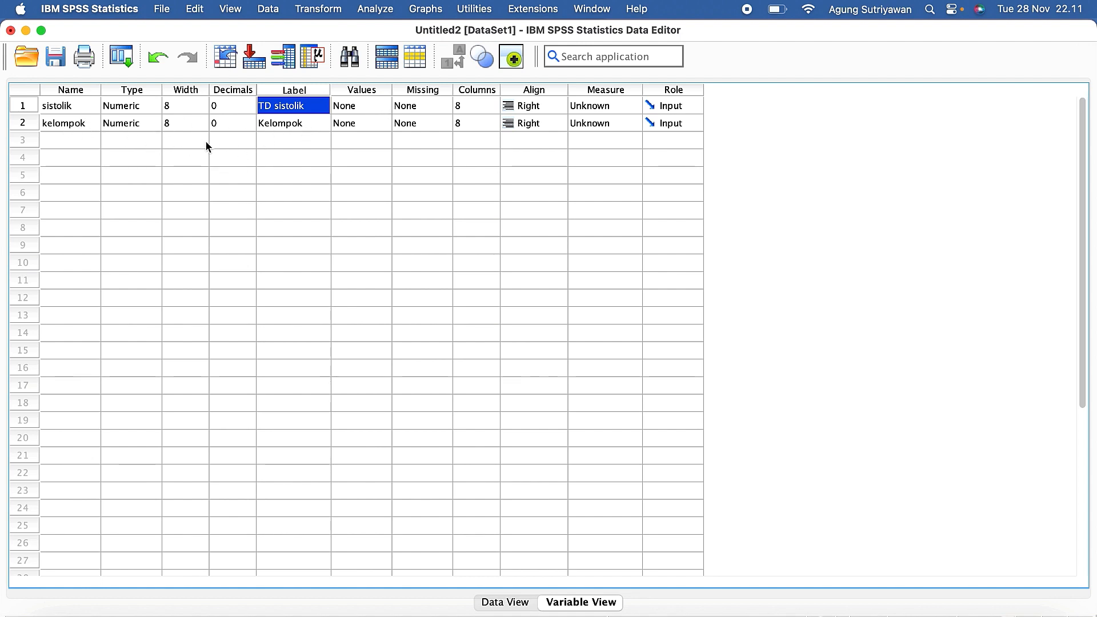
Step: Open the value labels of the kelompok variable and add value 1 with the label Tomat
click(370, 128)
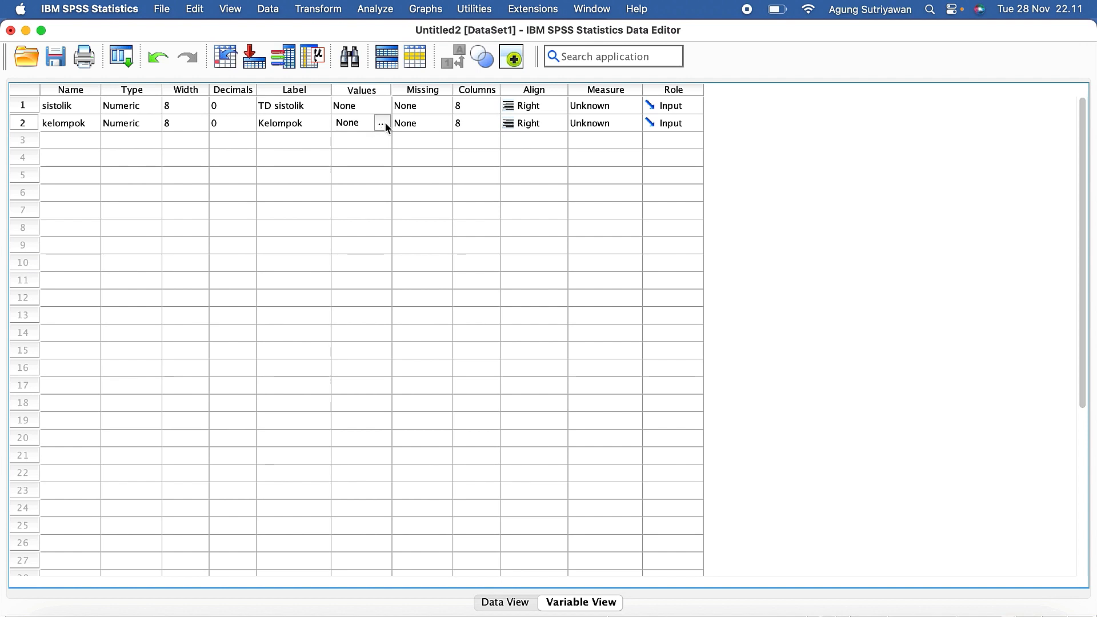
click(380, 124)
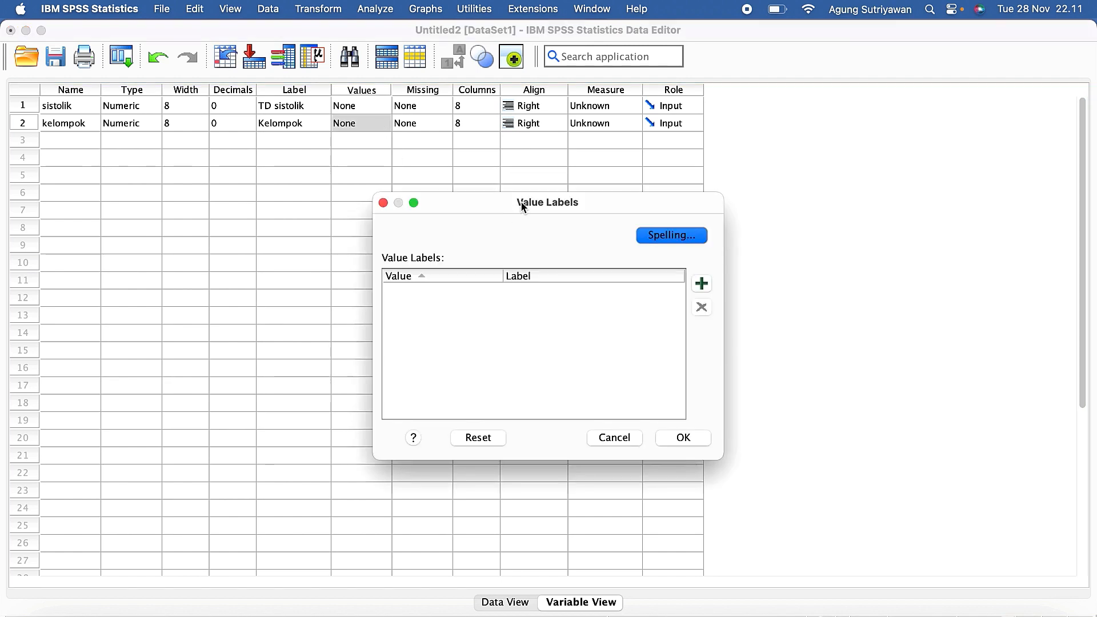
drag(530, 203, 543, 184)
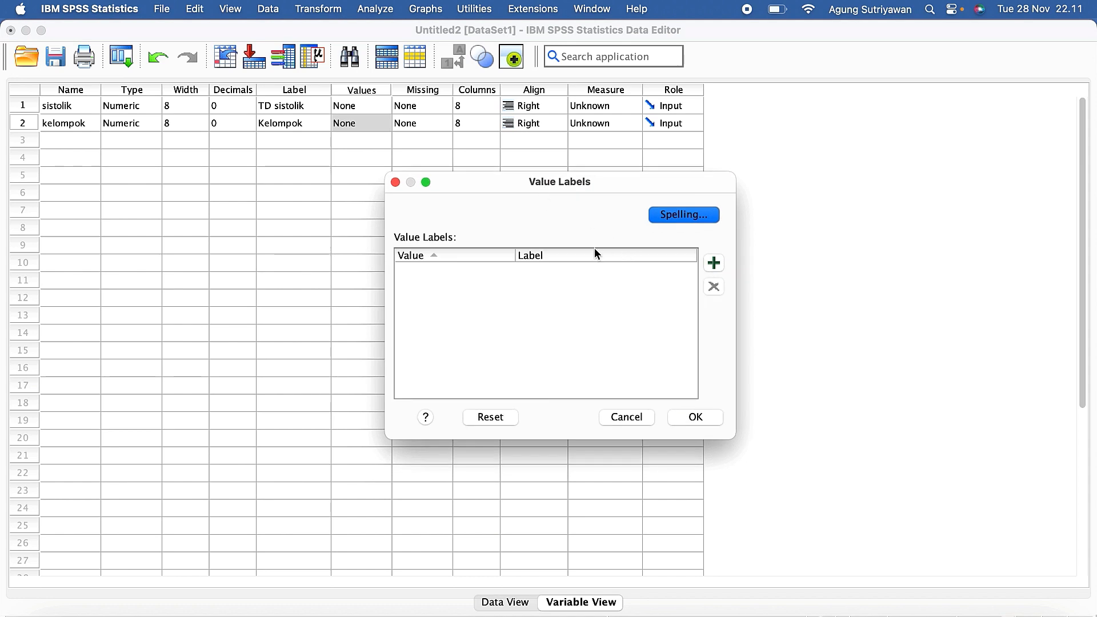
click(716, 266)
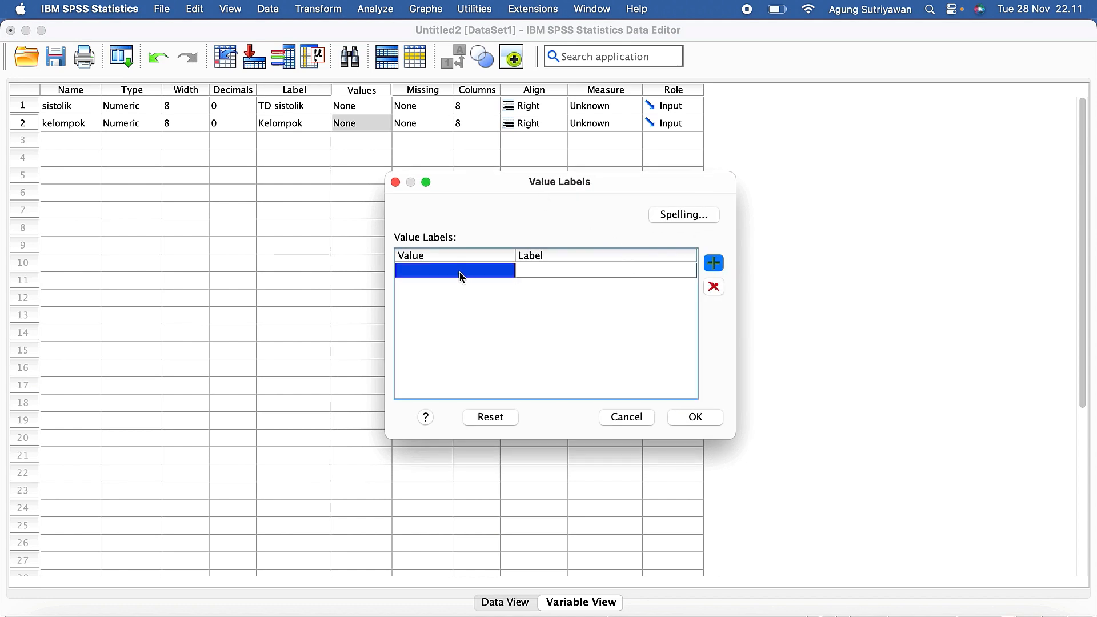
text(1)
click(543, 273)
click(543, 272)
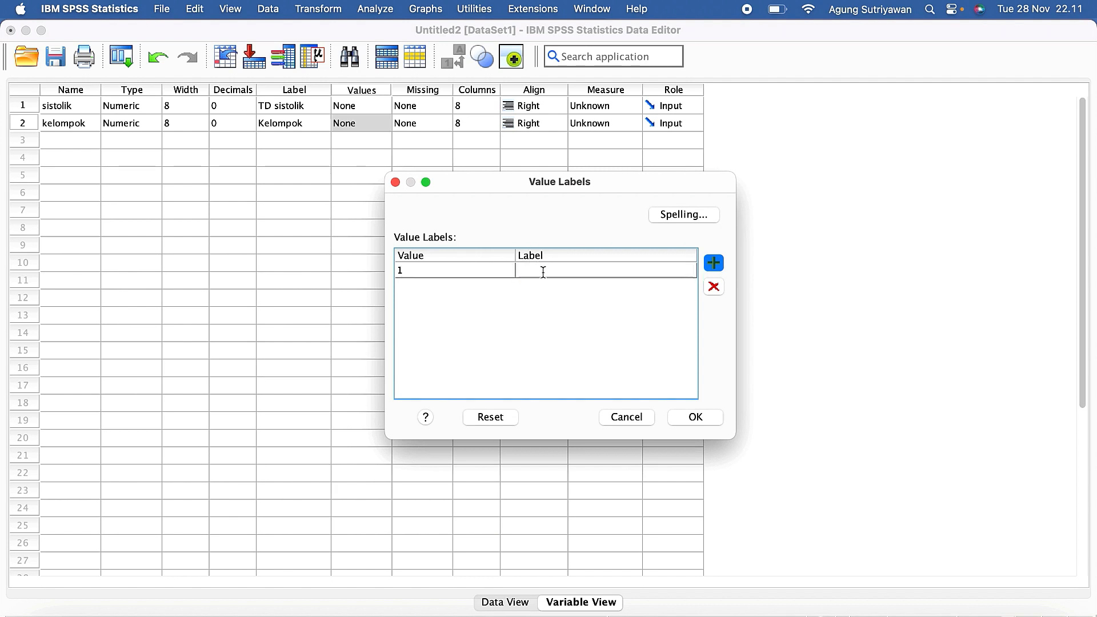
text(Tomat)
Step: Add value 2 with the label Kontrol to the kelompok value labels and apply them
click(714, 263)
text(2)
click(532, 284)
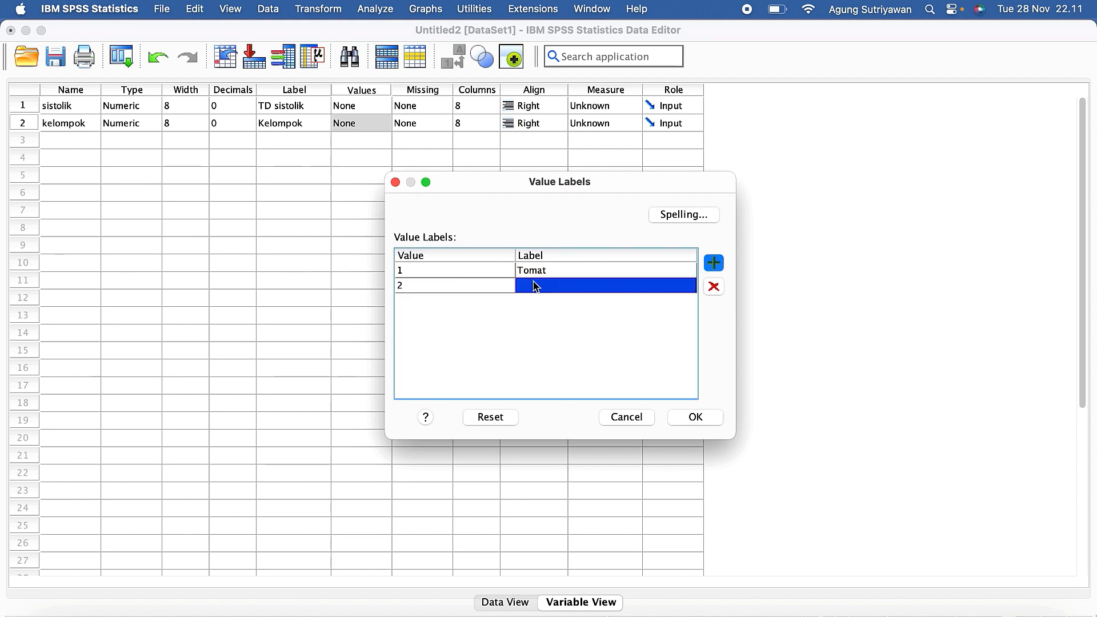
click(534, 281)
text(Kontro)
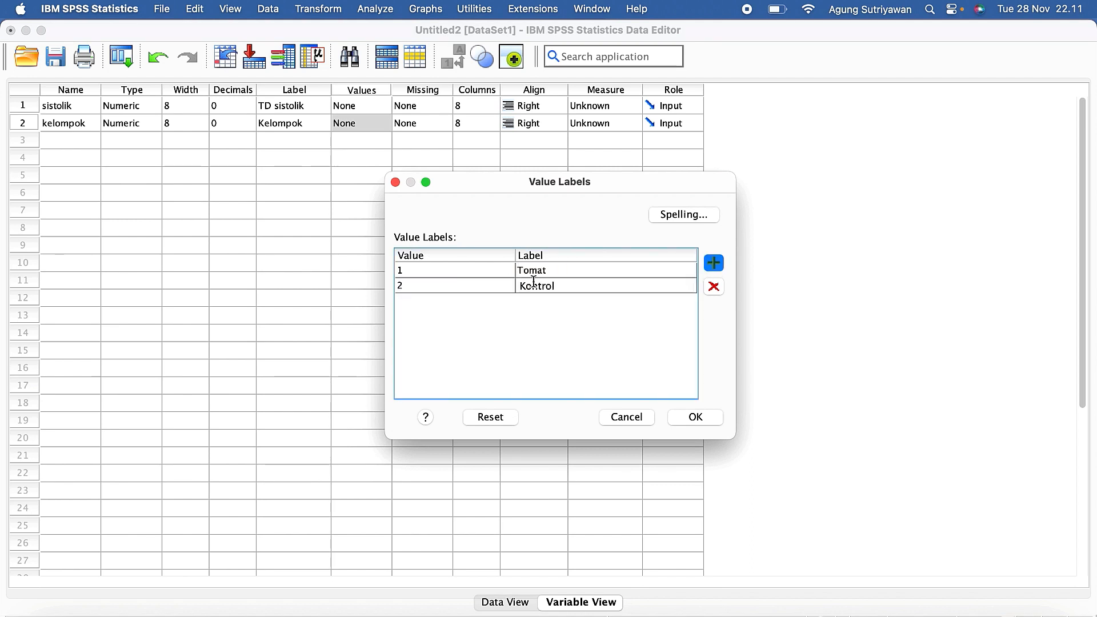
text(l)
click(696, 417)
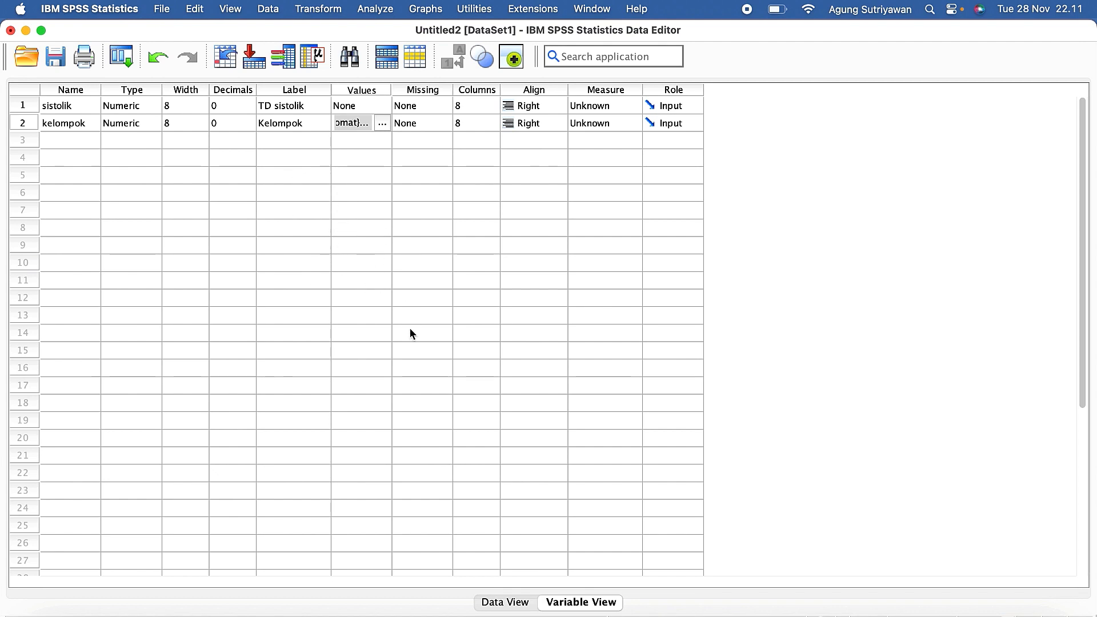
Step: Set up a One-Way ANOVA from the data sheet with TD sistolik as the dependent variable and Kelompok as the factor
click(505, 602)
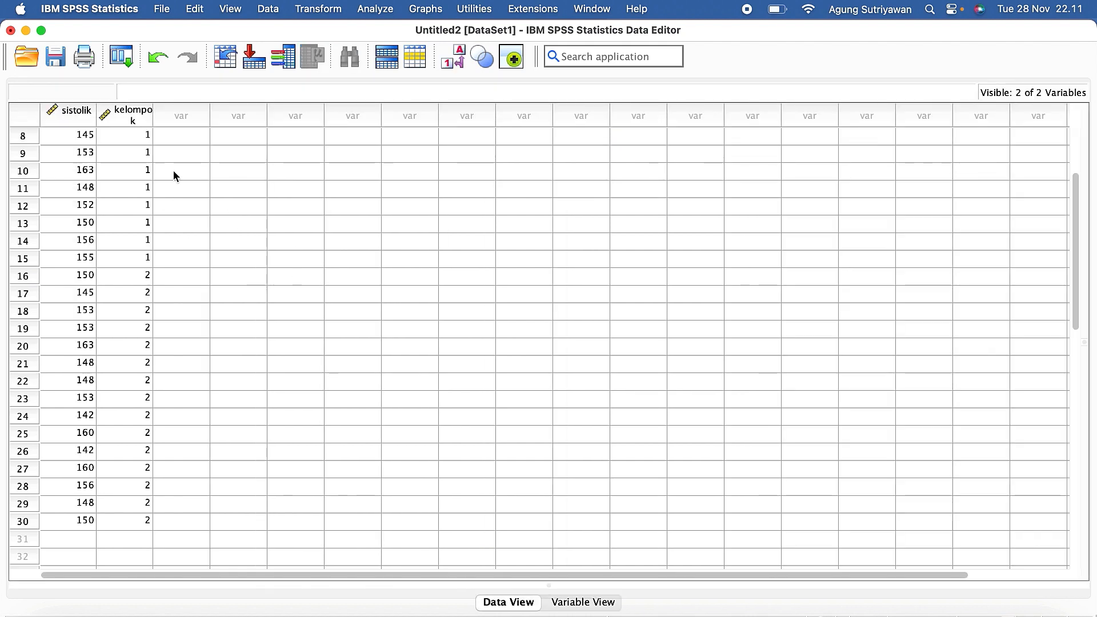
click(379, 10)
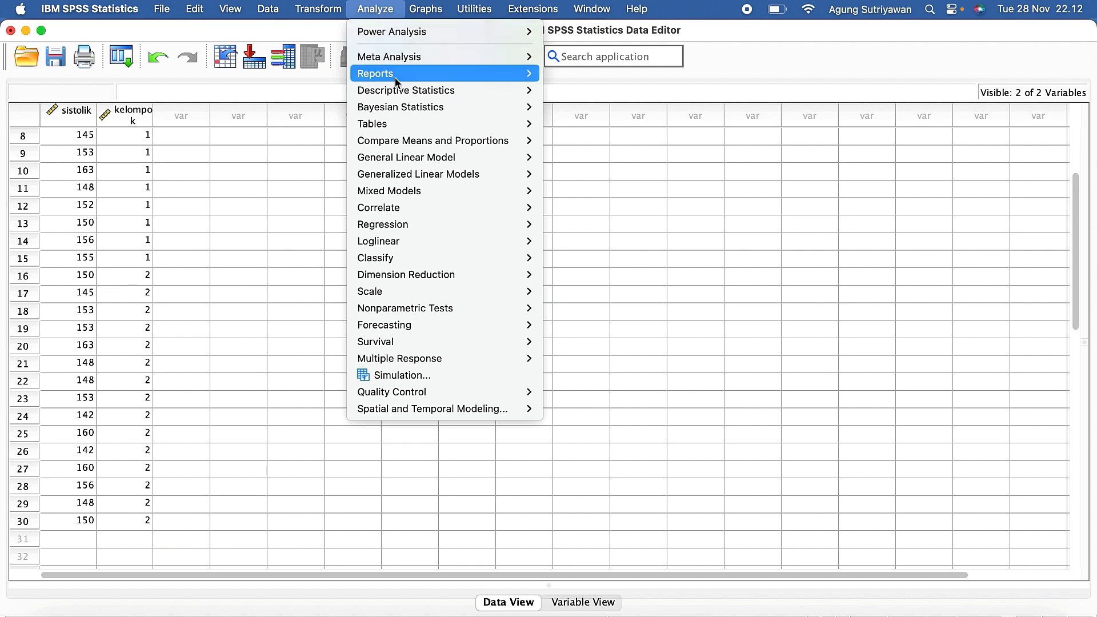
mouse_move(410, 142)
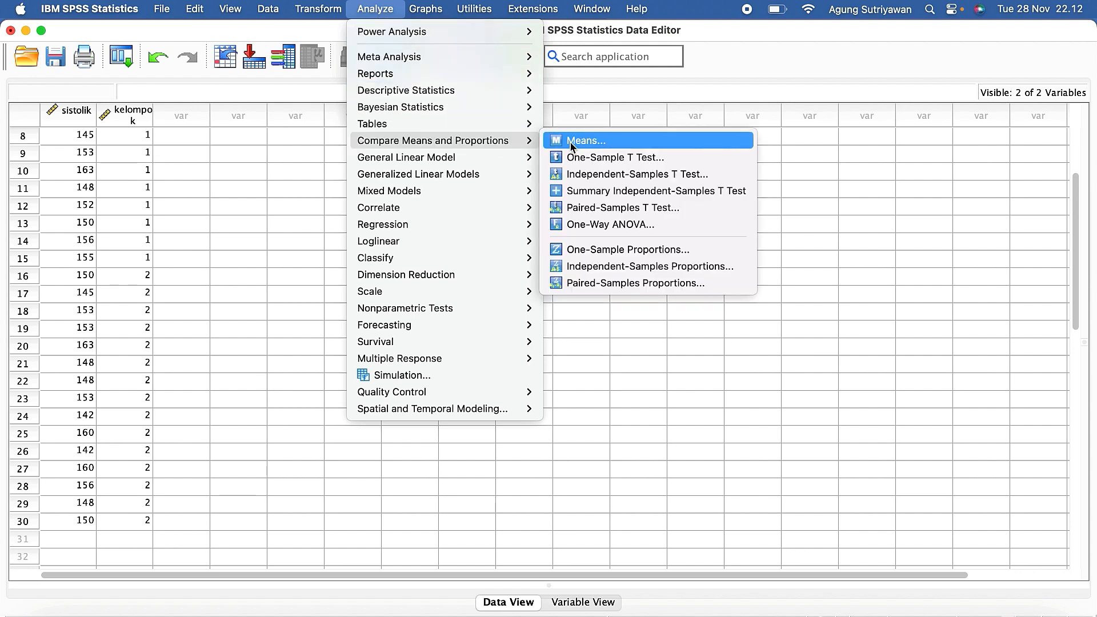
click(591, 224)
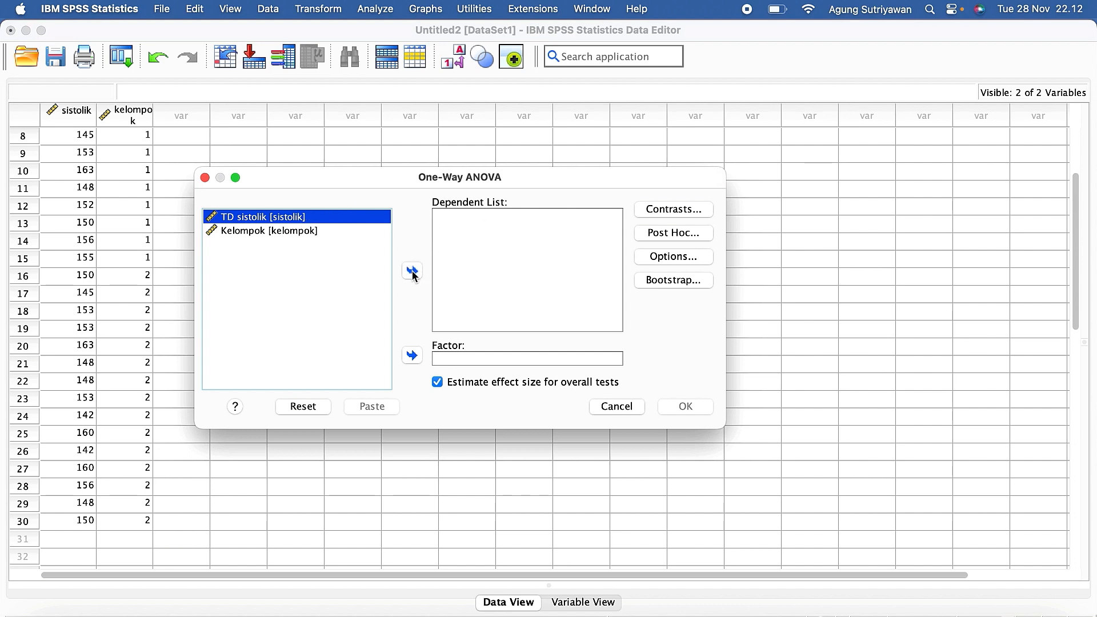
click(413, 273)
click(315, 217)
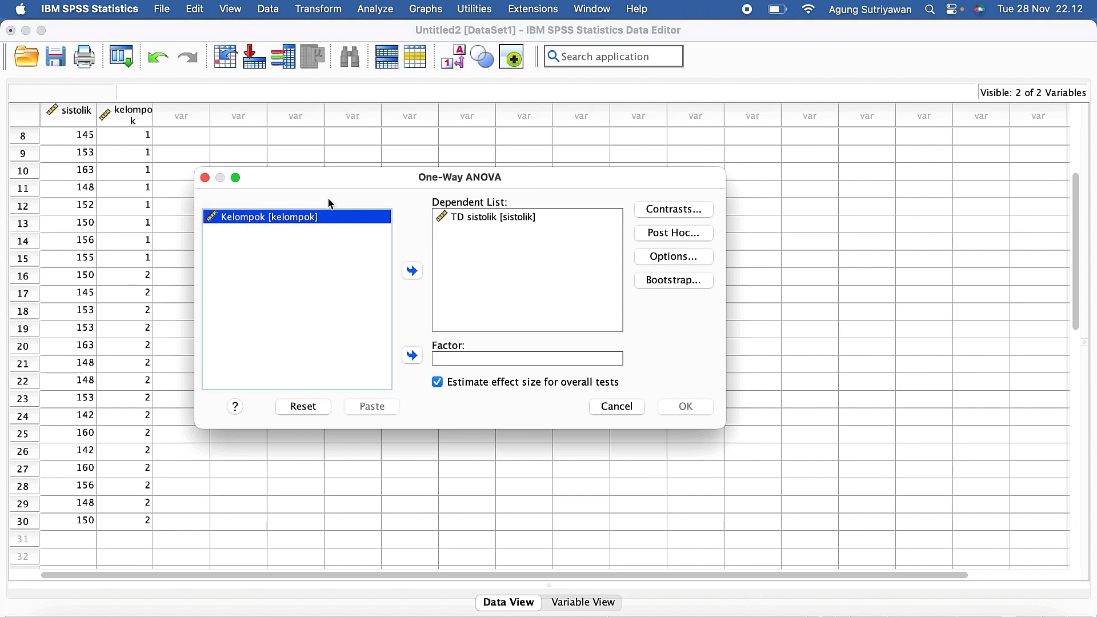
click(412, 357)
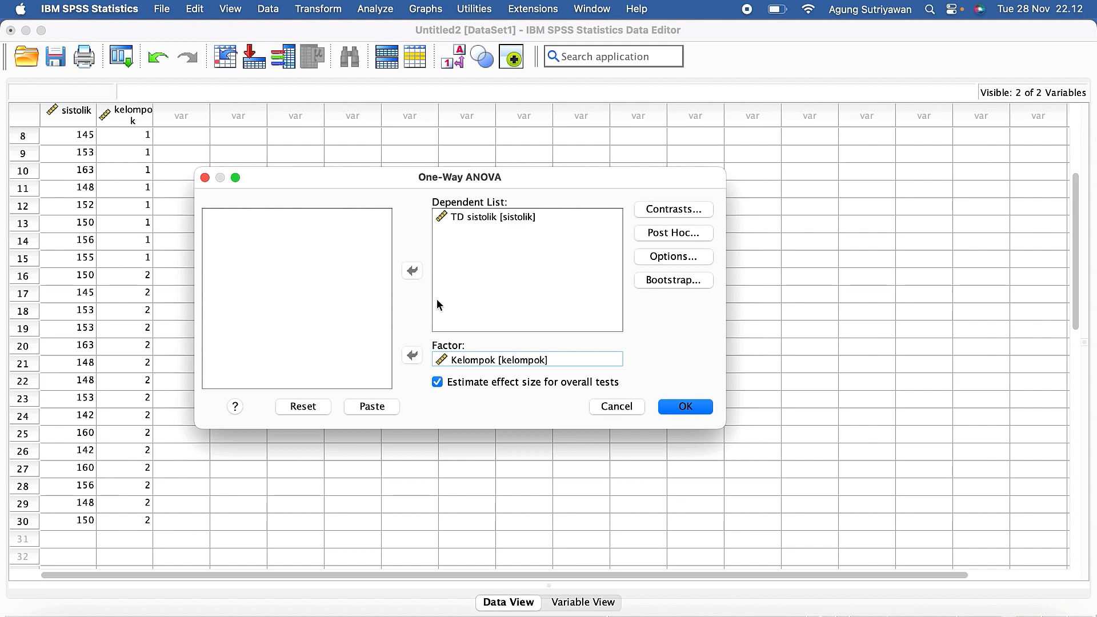
Step: Include the Homogeneity of variance test in the ANOVA options and run the analysis
click(664, 258)
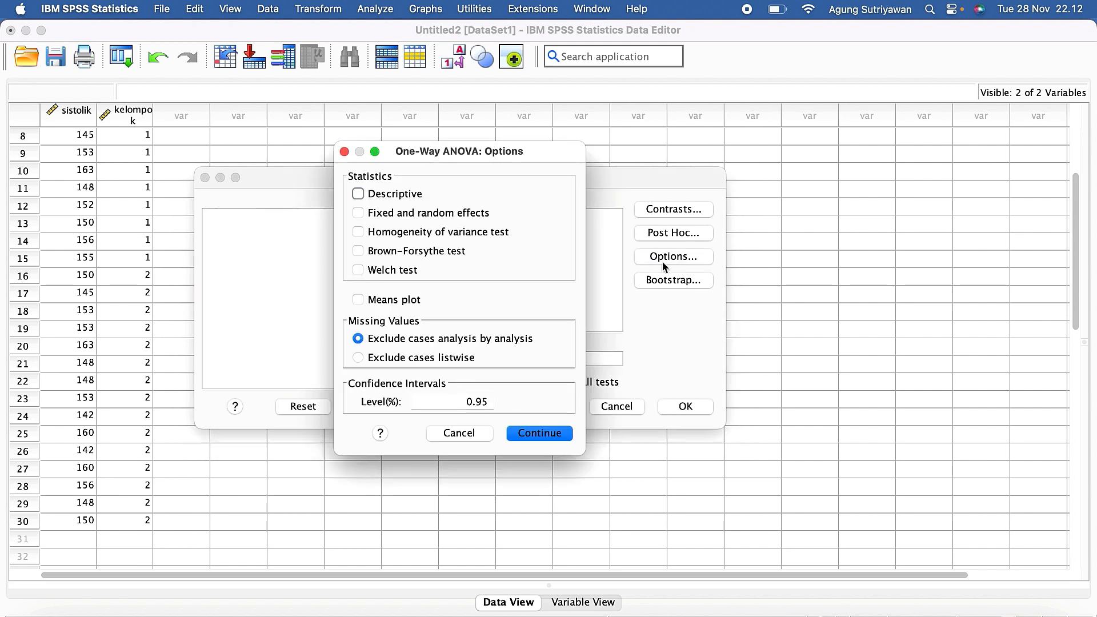
click(359, 232)
click(535, 436)
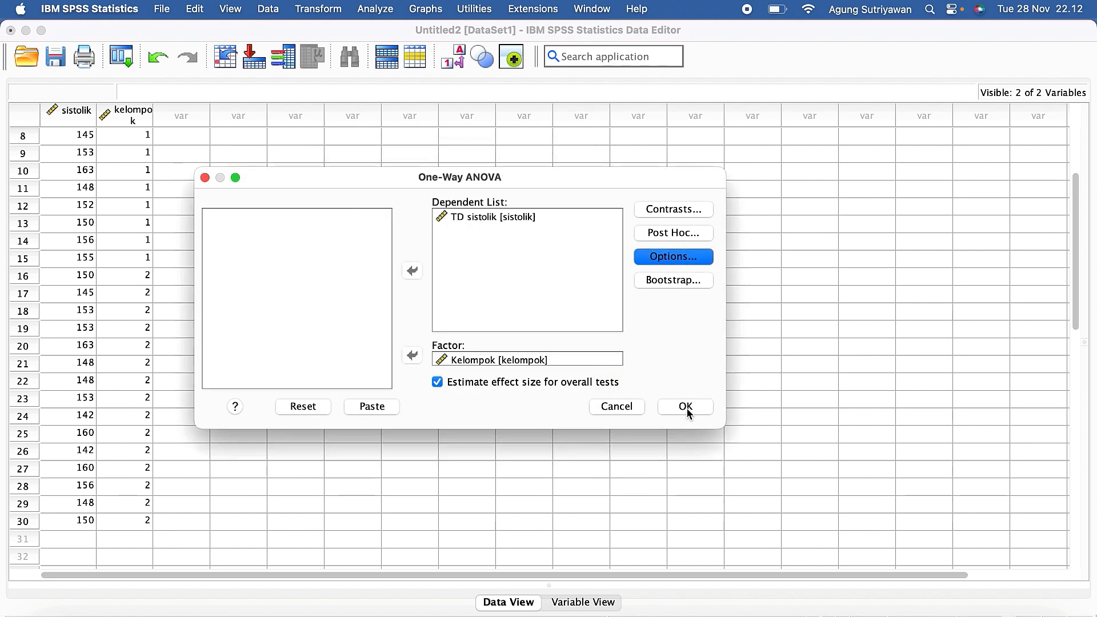
key(Return)
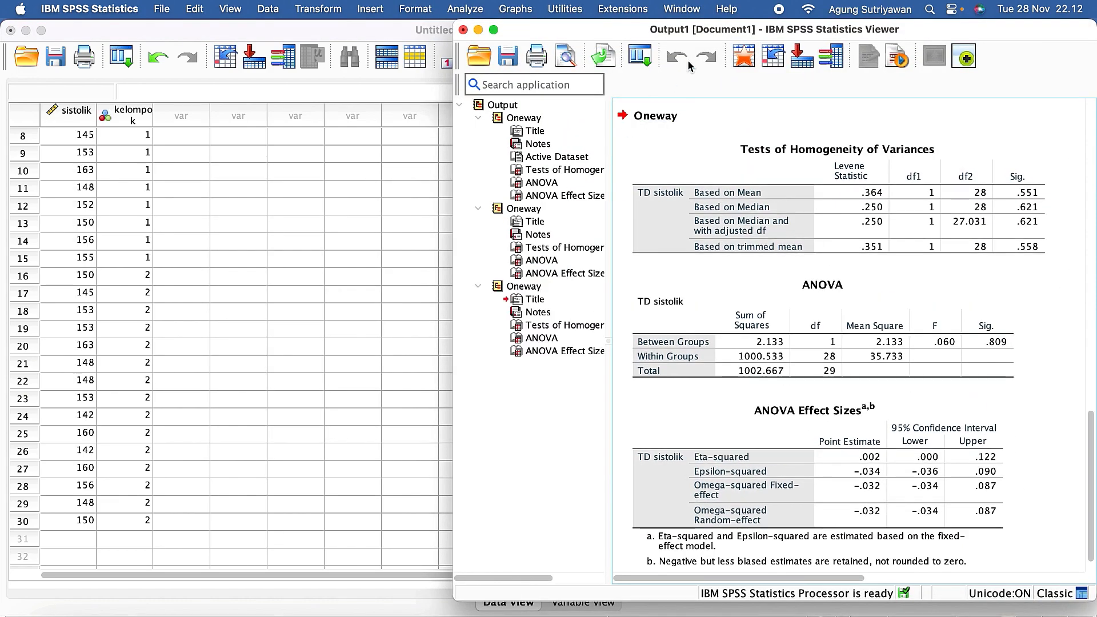
Step: Examine the Tests of Homogeneity of Variances output alongside the interpretation notes in the Uji Homogenitas document in Word
click(734, 182)
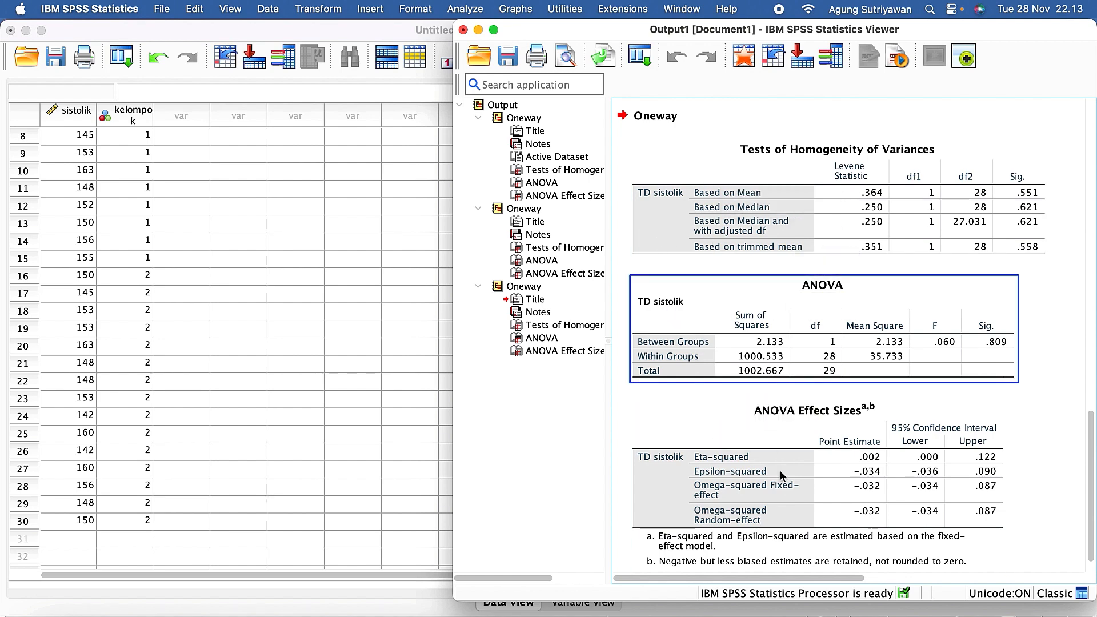
click(699, 610)
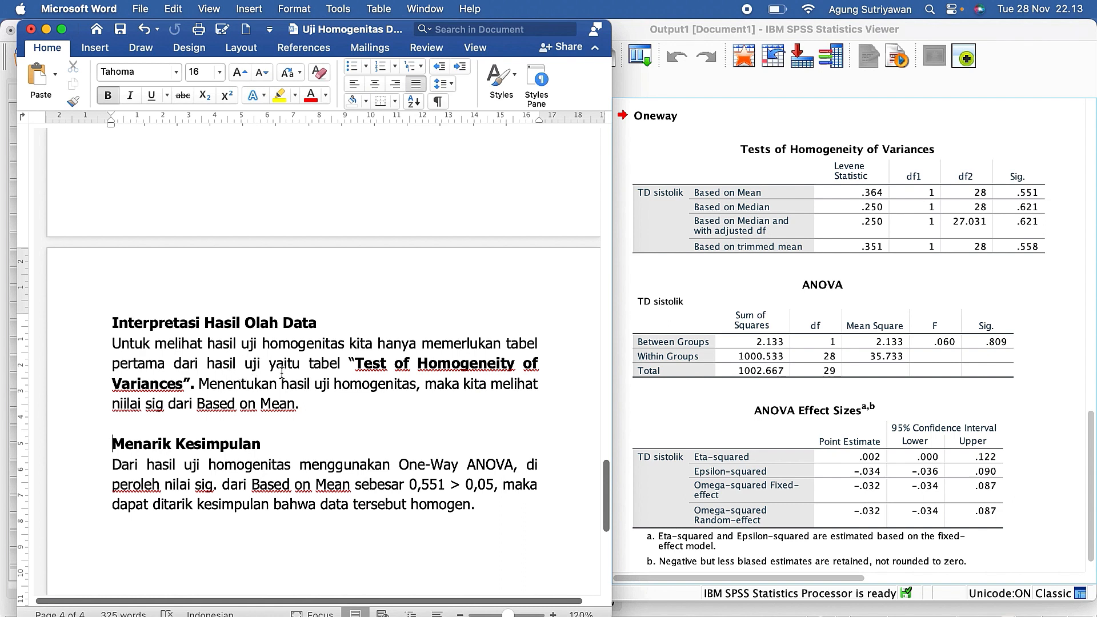
click(781, 219)
click(896, 259)
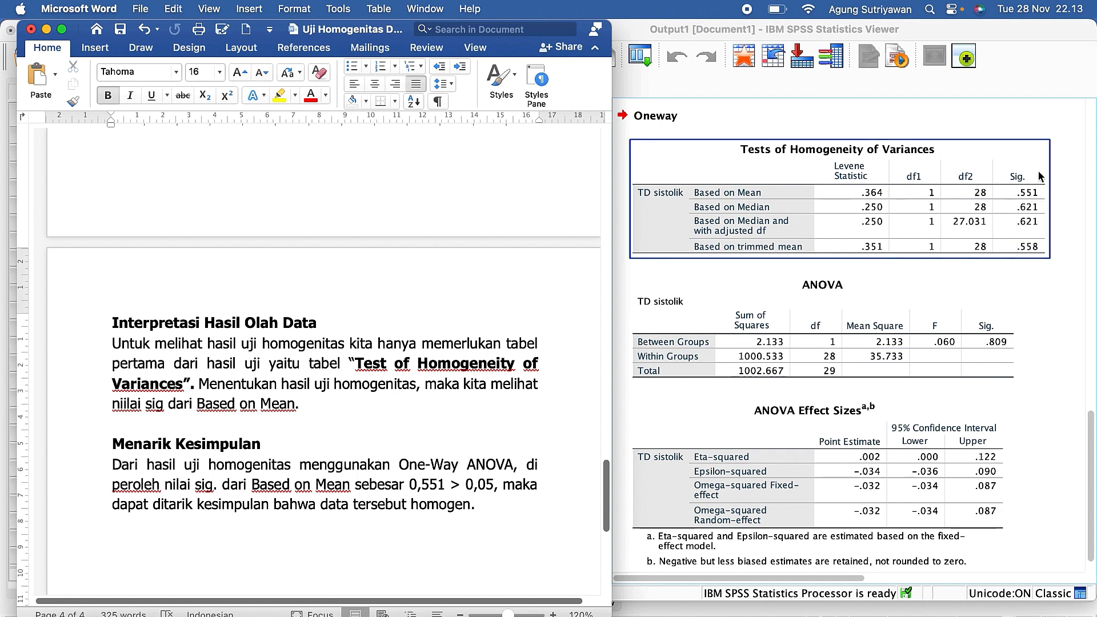